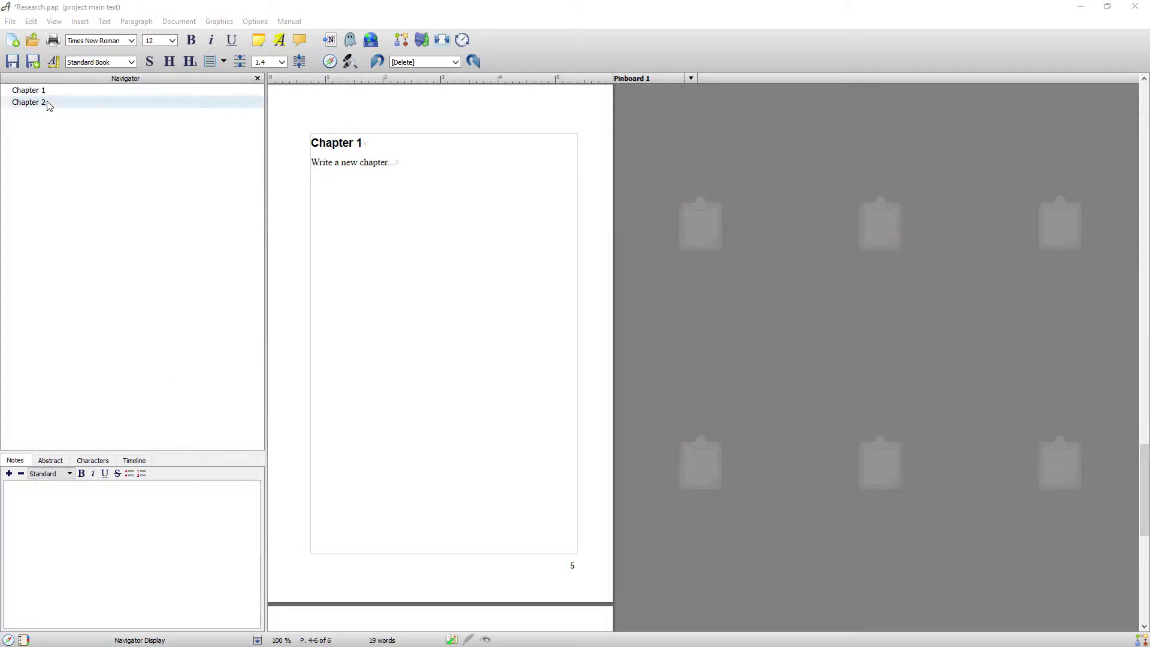
Jump to the Chapter 1 heading from the Navigator
left_click(29, 90)
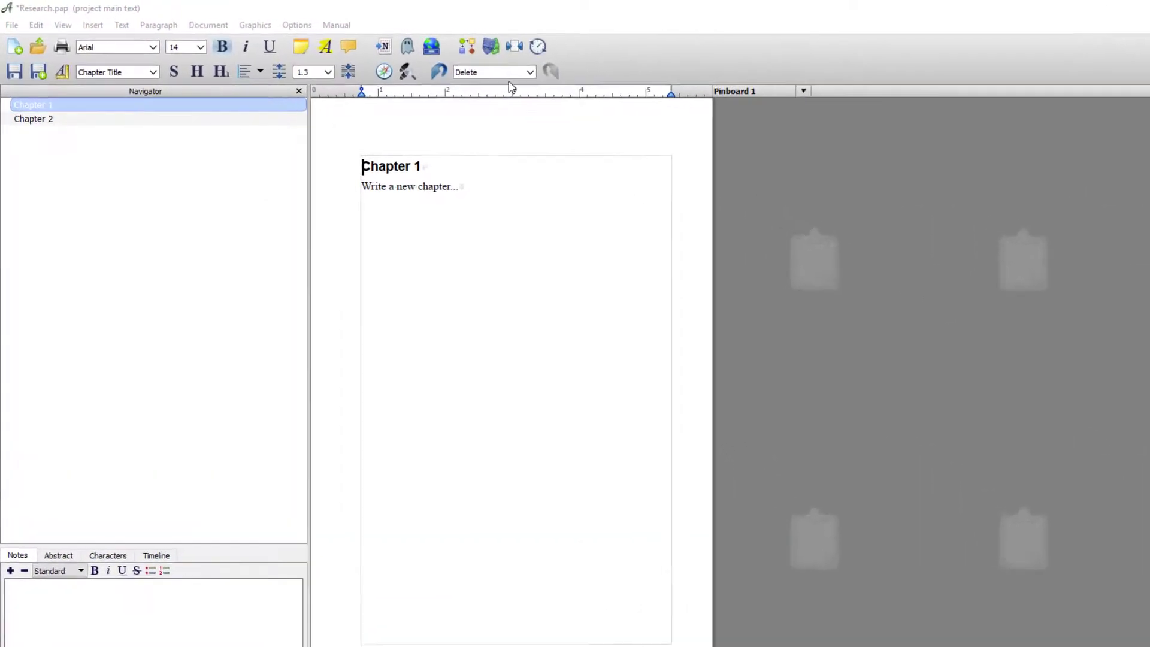
Open Options > Preferences at the Research category to bring up the Chrome add-on page
left_click(296, 25)
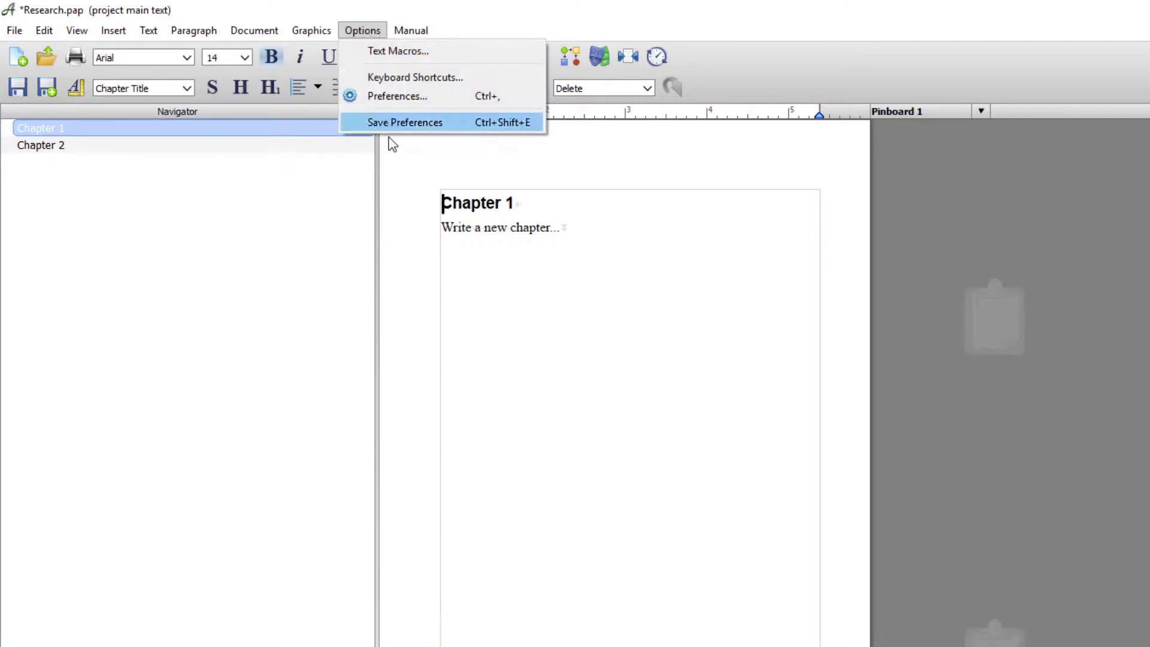
left_click(359, 97)
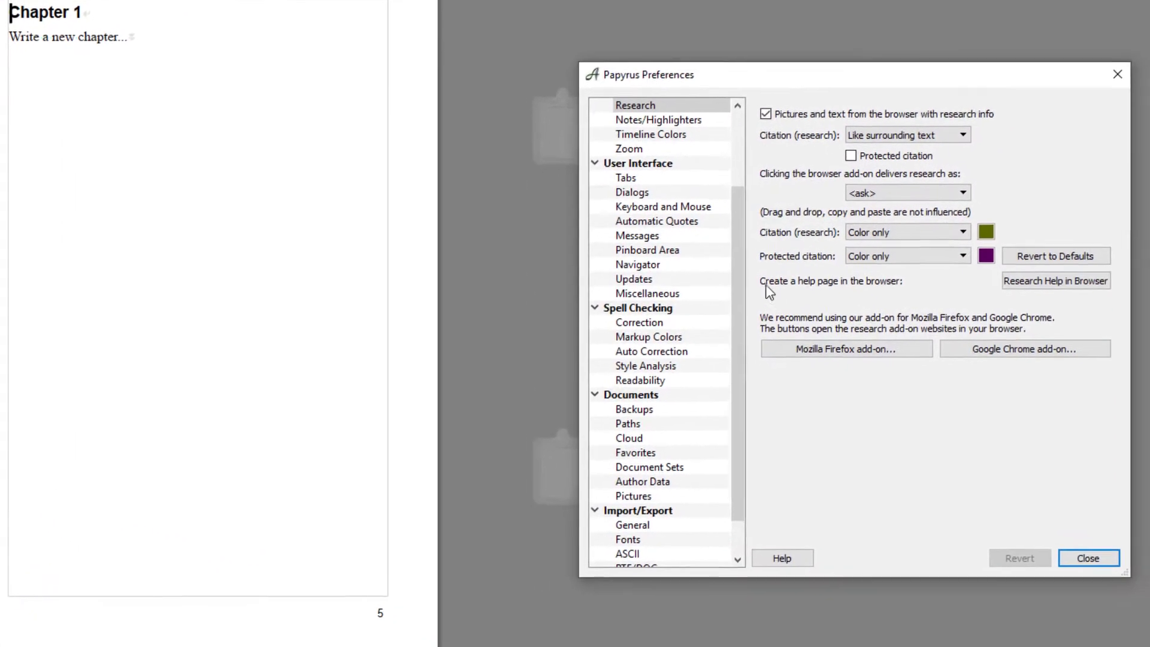
scroll(737, 261, "up", 3)
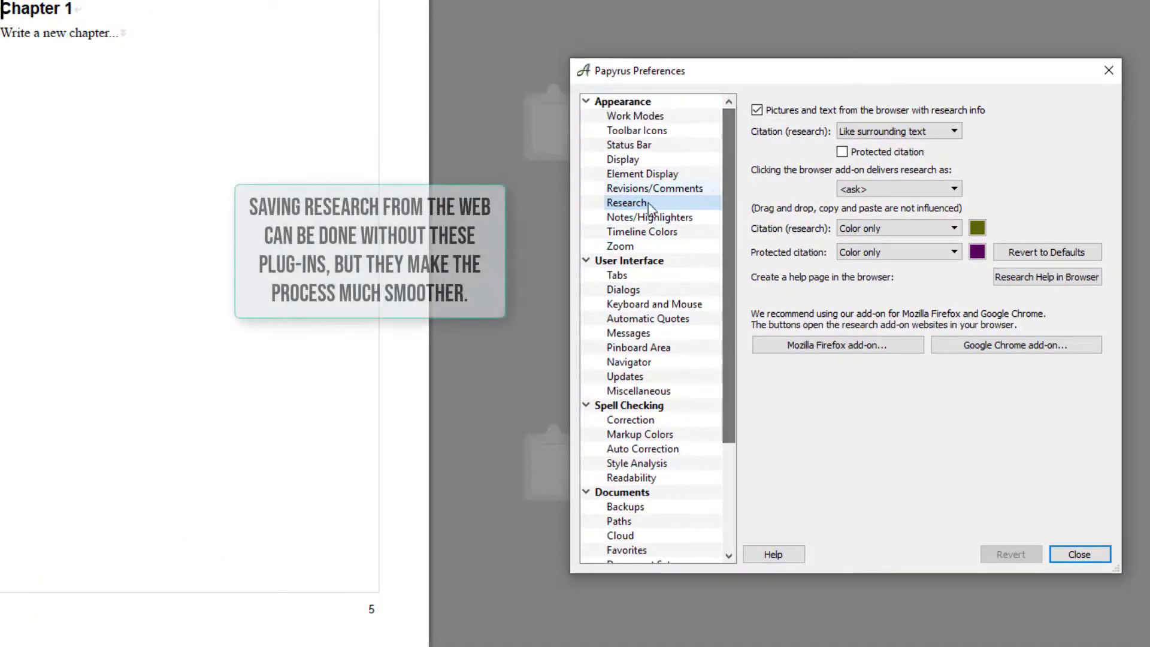
left_click(620, 205)
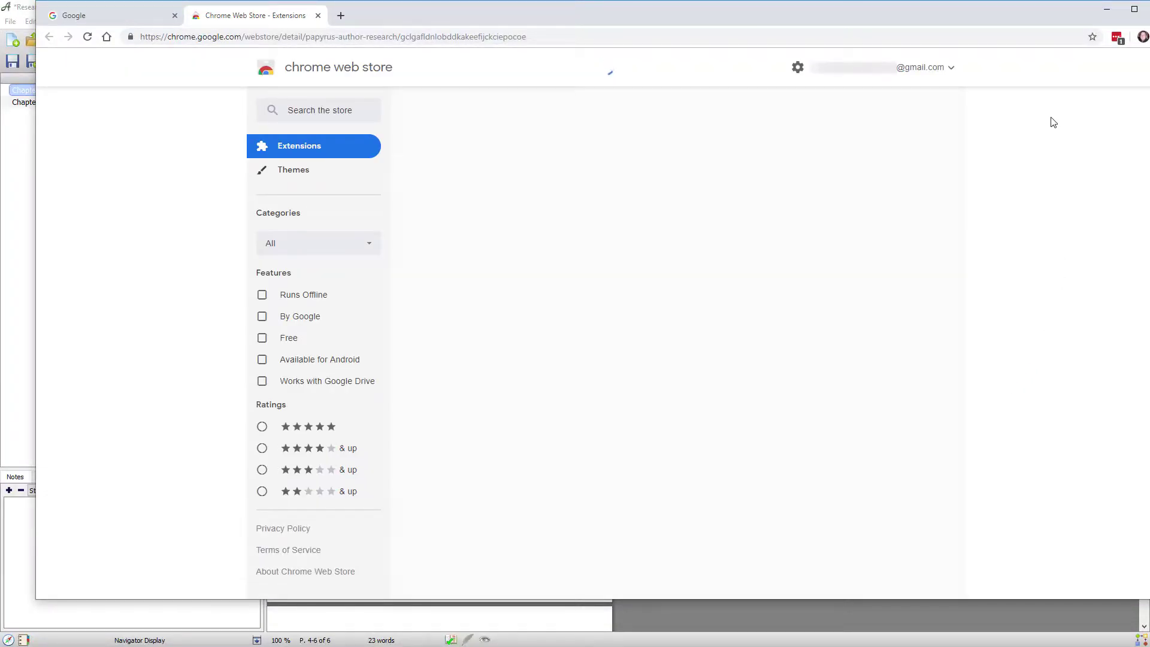
Maximize Chrome, add the Papyrus Author Research extension, then close the browser
double_click(892, 13)
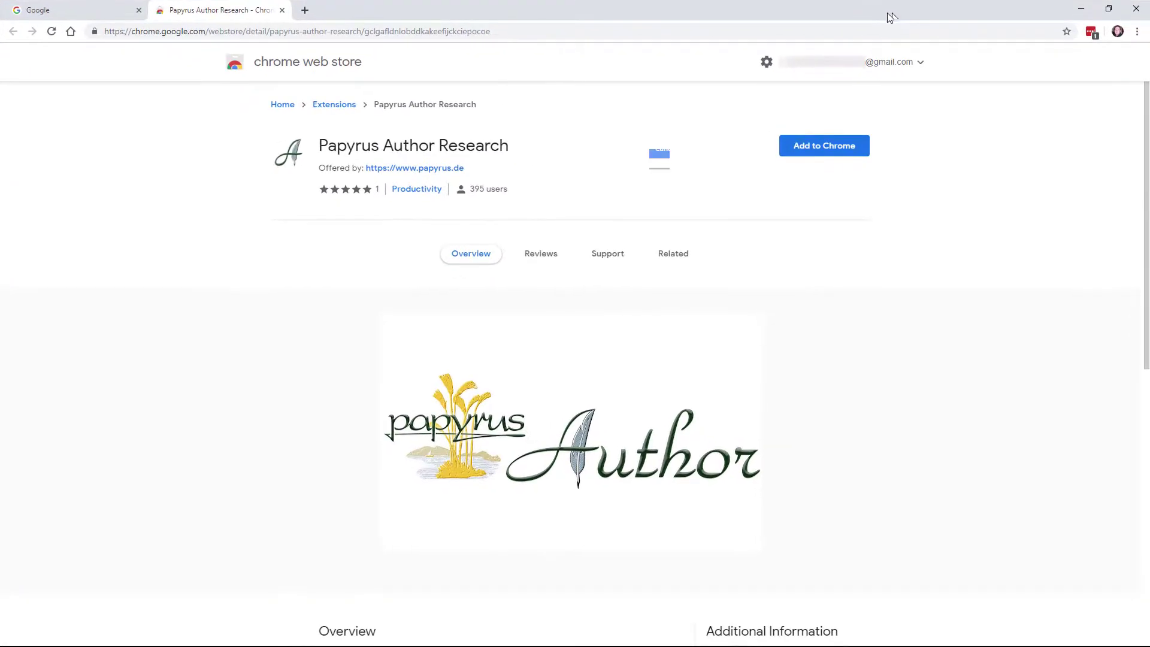
left_click(822, 150)
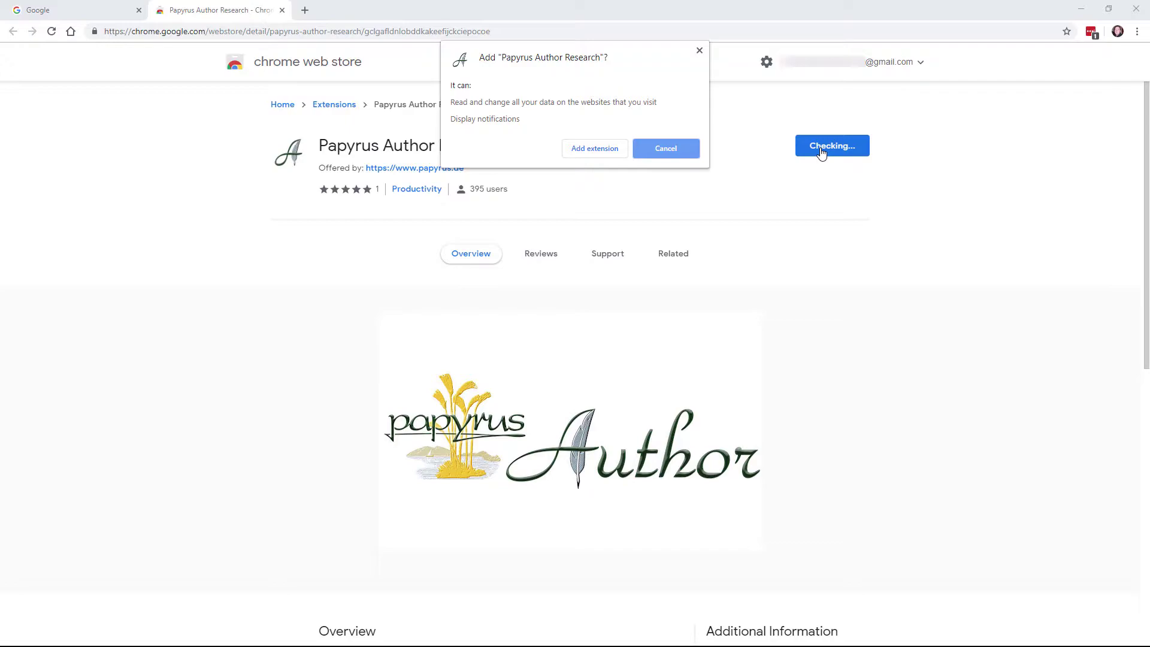
left_click(595, 149)
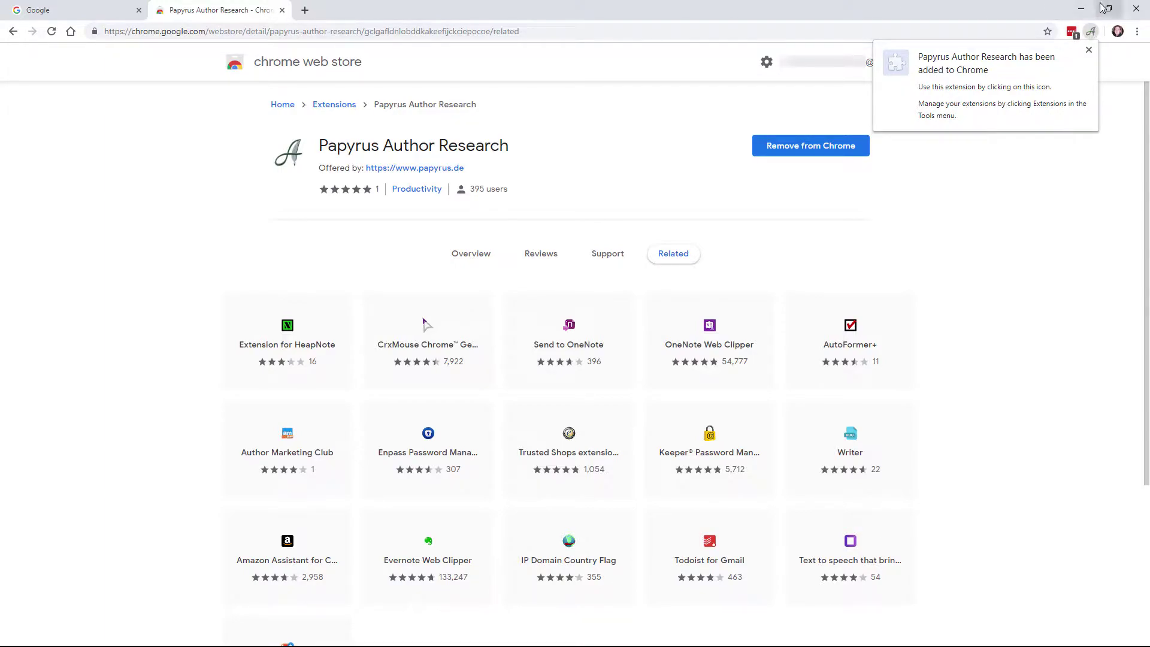
left_click(1135, 9)
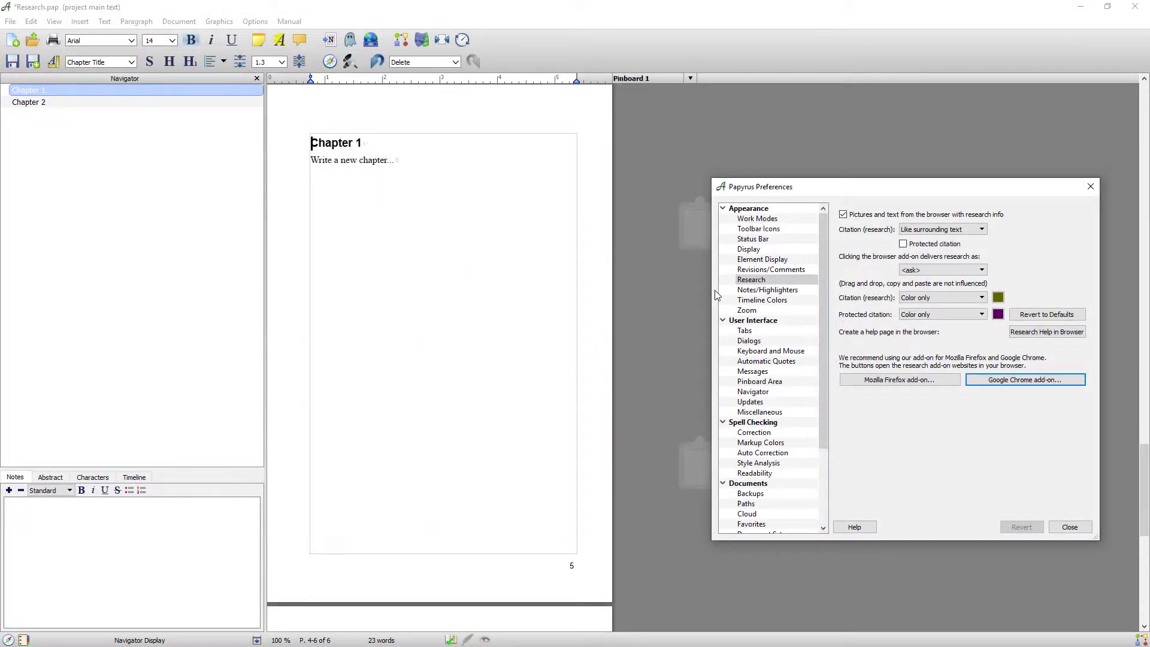
Close Preferences, then try the research globe and Document > Create Research DB without creating one
left_click(1069, 527)
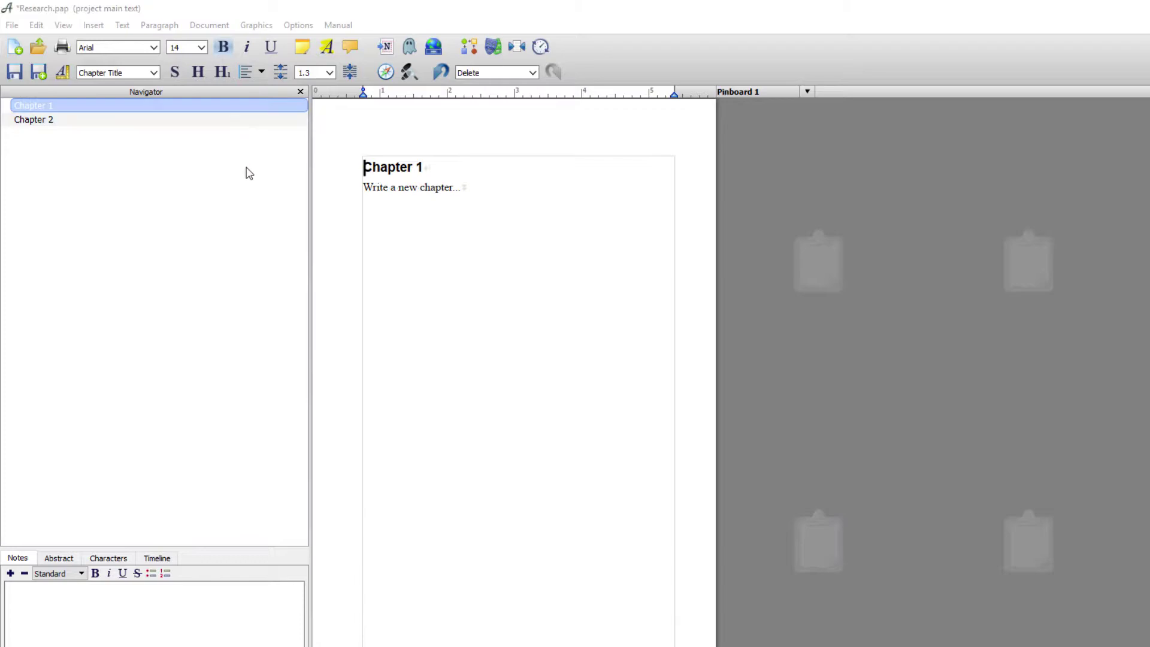
left_click(434, 49)
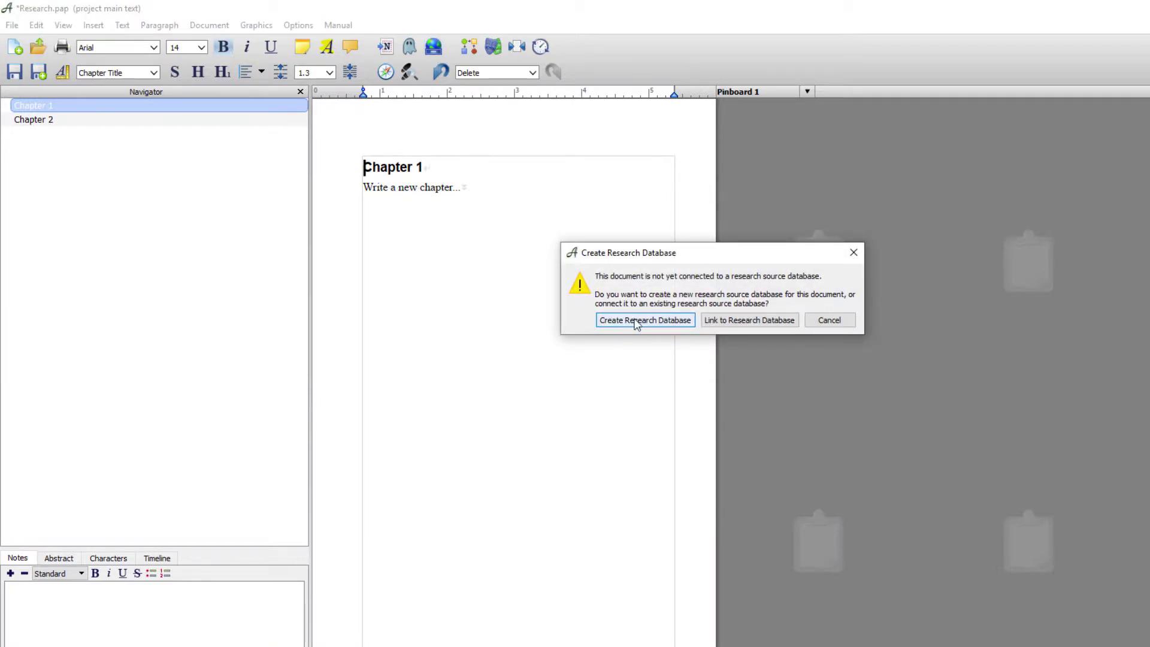
left_click(854, 252)
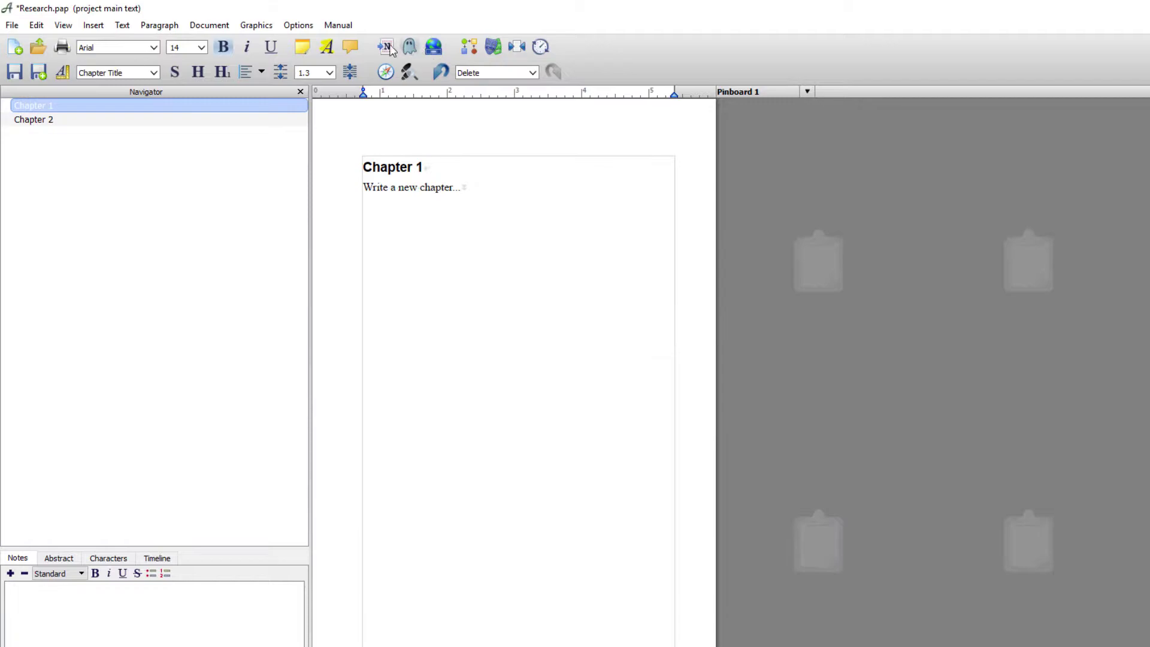
left_click(209, 25)
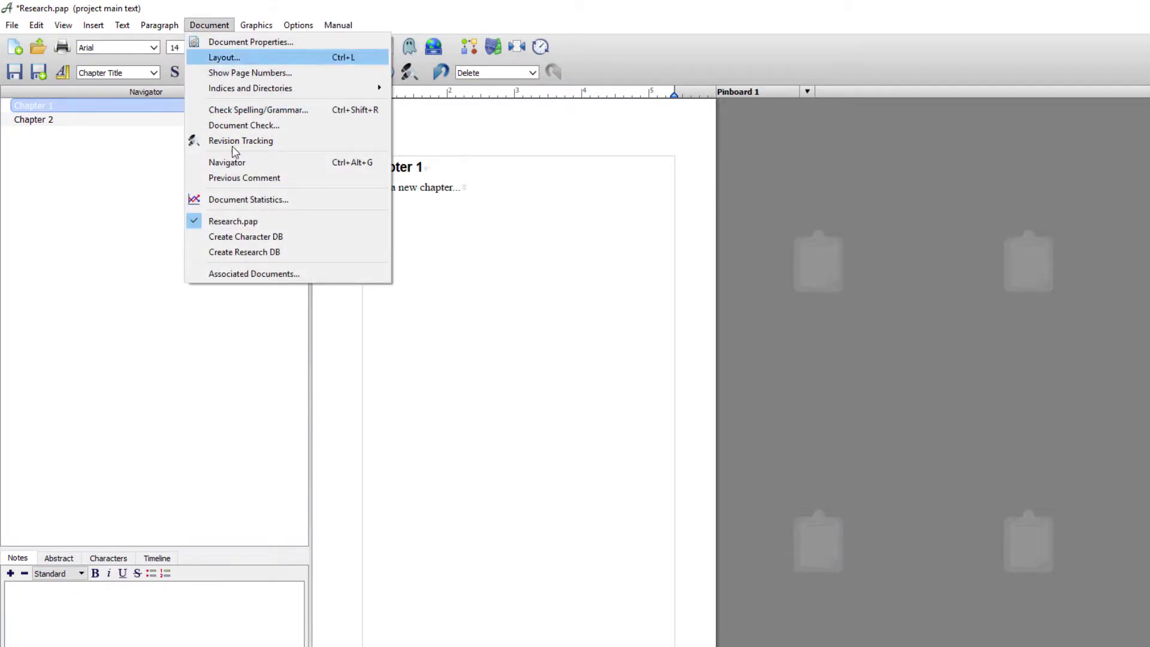
left_click(244, 252)
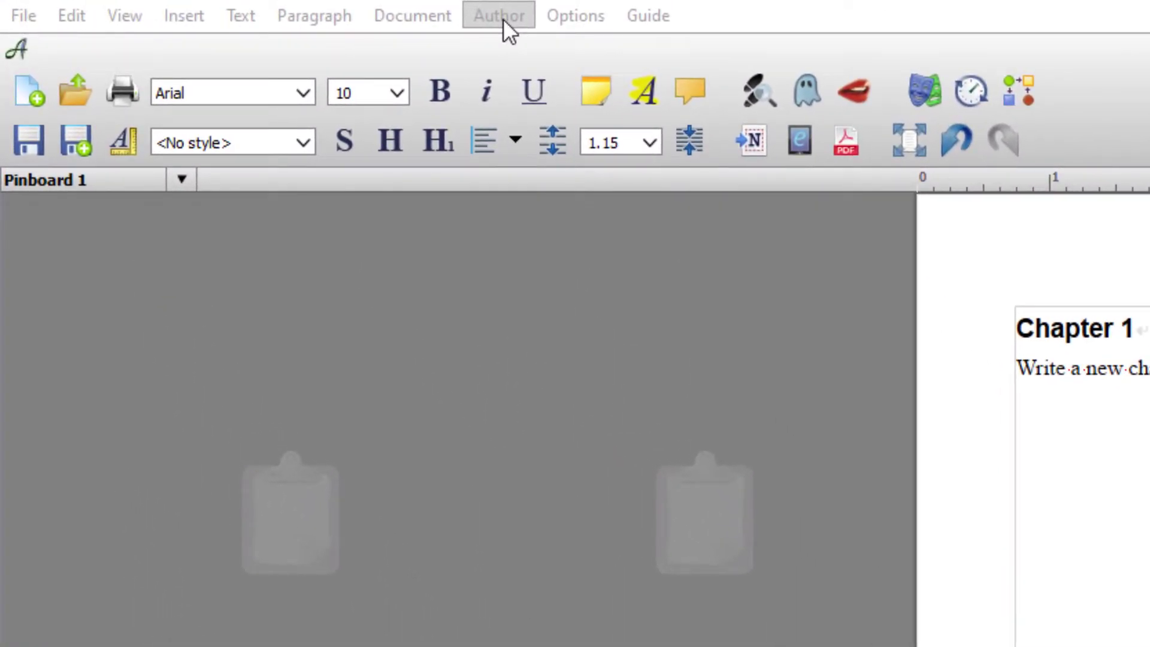
Open the research collection from the author tools, dismiss the create-database prompt, and revisit the tools
left_click(503, 19)
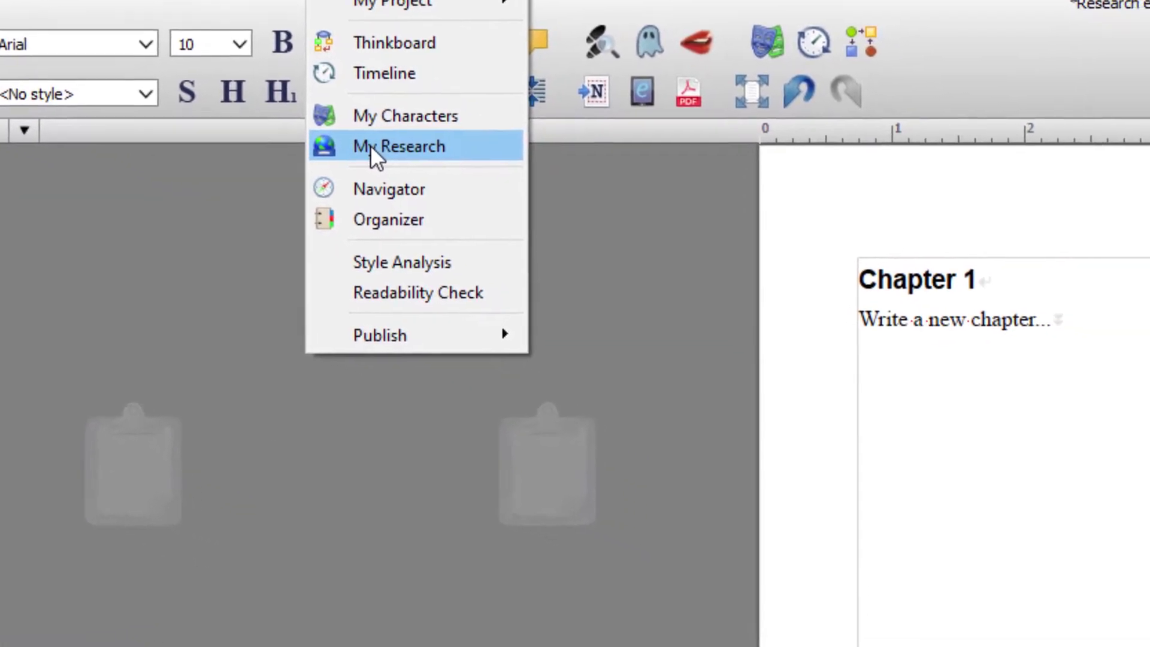
left_click(527, 193)
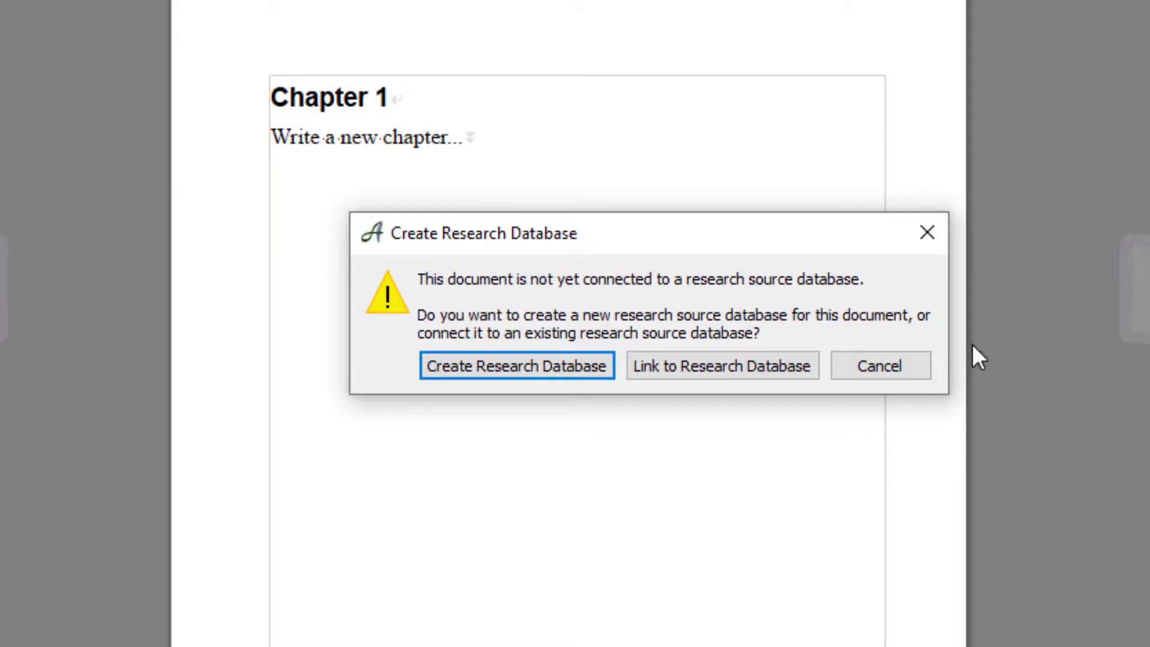
left_click(869, 364)
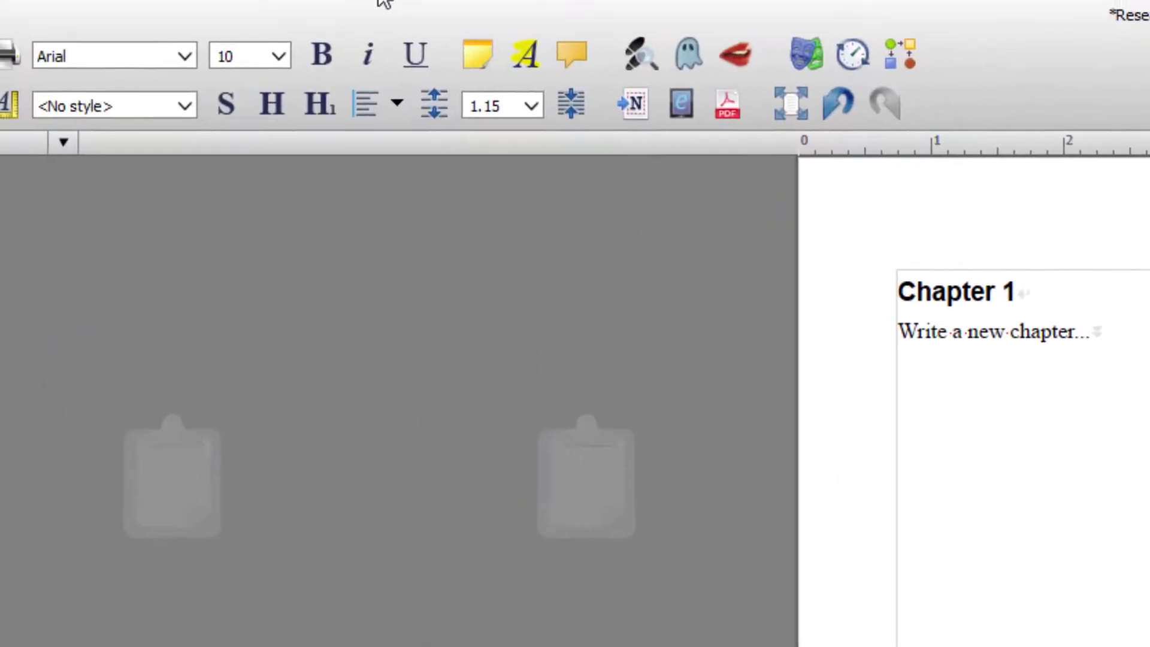
left_click(498, 17)
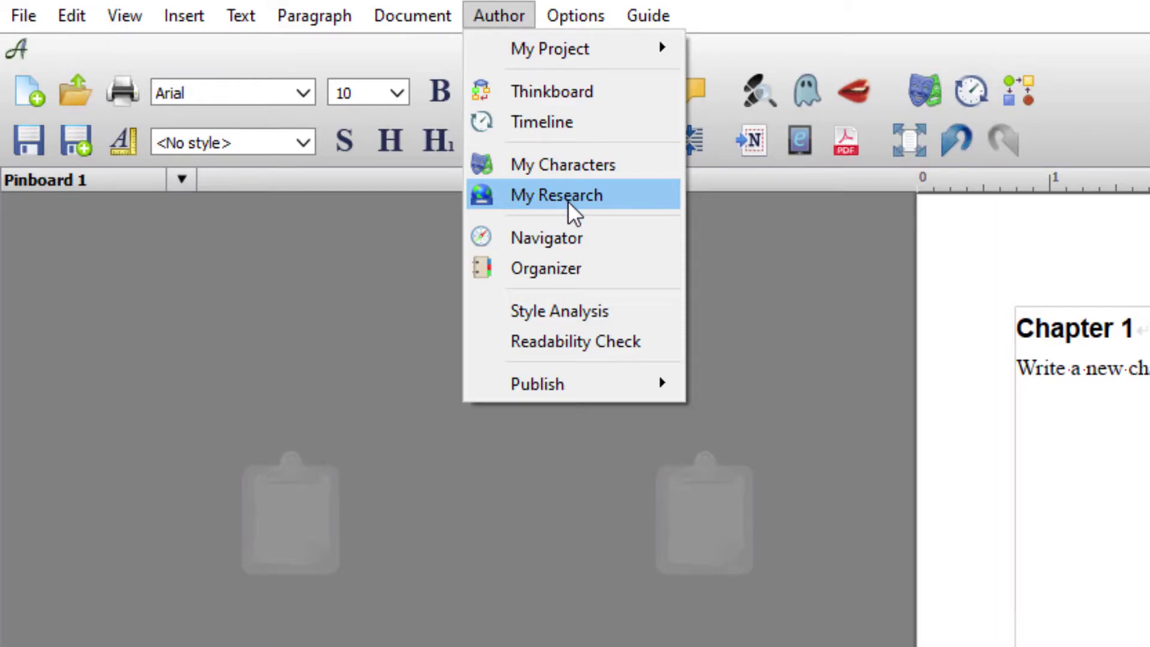
mouse_move(566, 62)
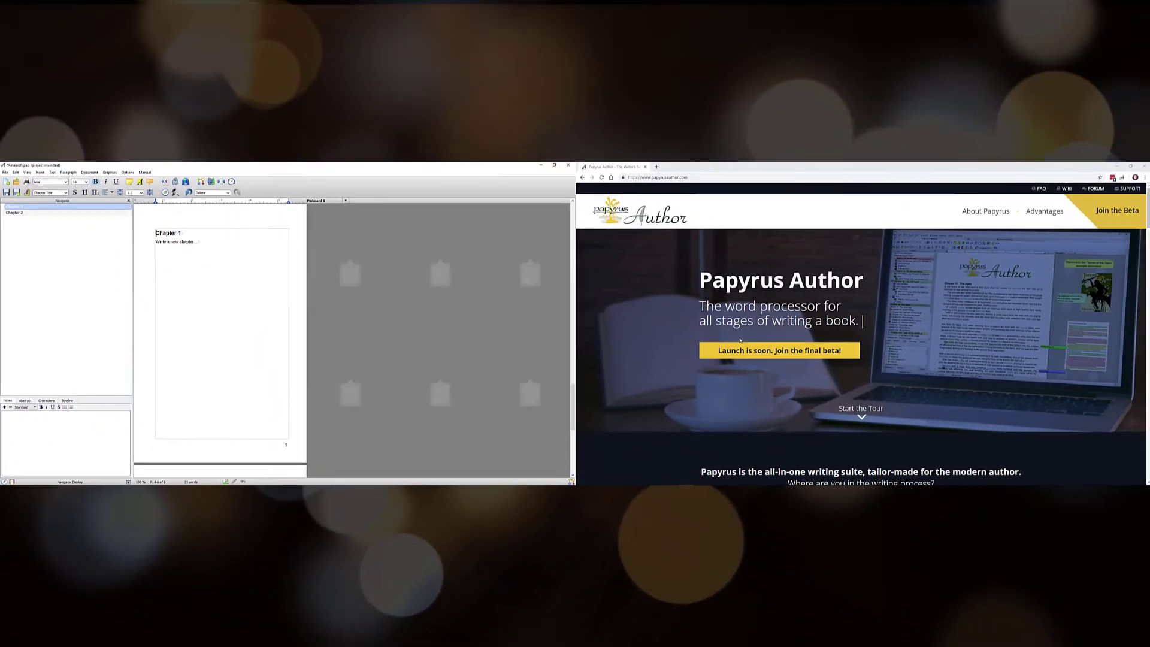
Replace the Chapter 1 placeholder by dragging both research-database paragraphs from papyrusauthor.com
scroll(738, 343, "down", 5)
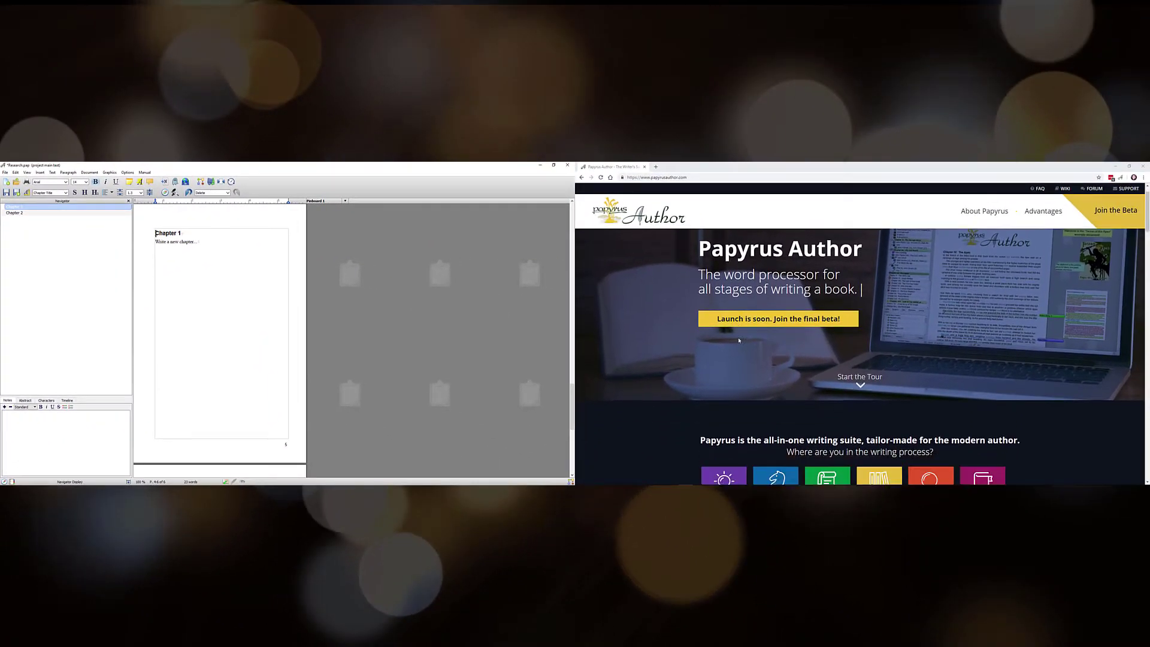
scroll(739, 342, "down", 5)
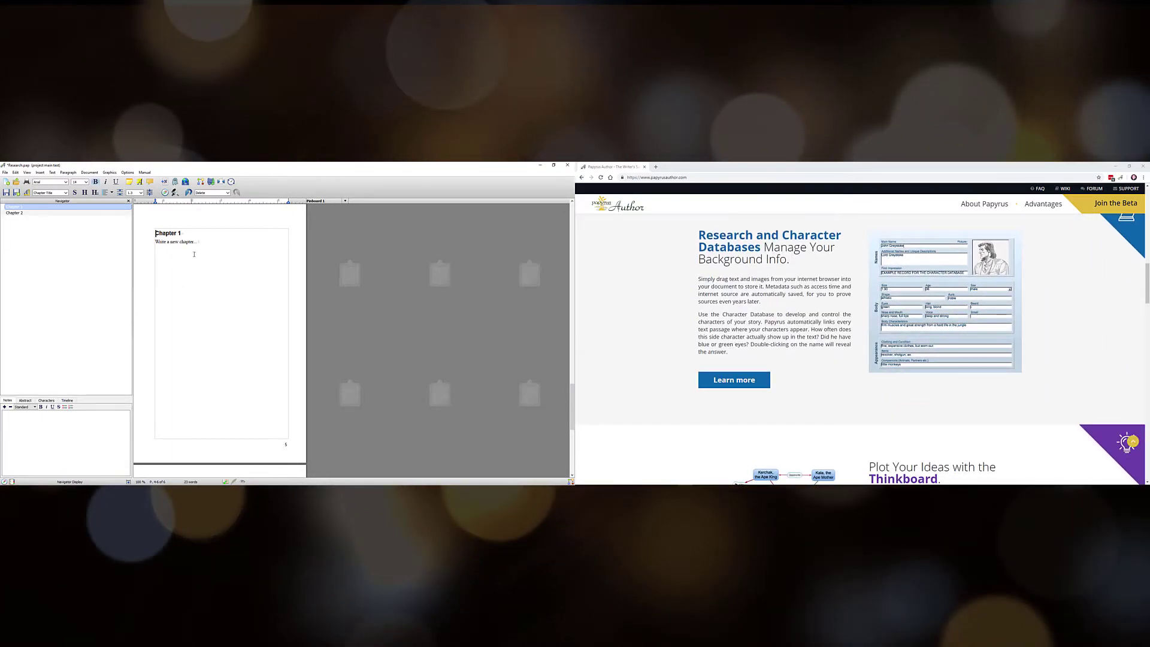
left_click_drag(195, 243, 155, 244)
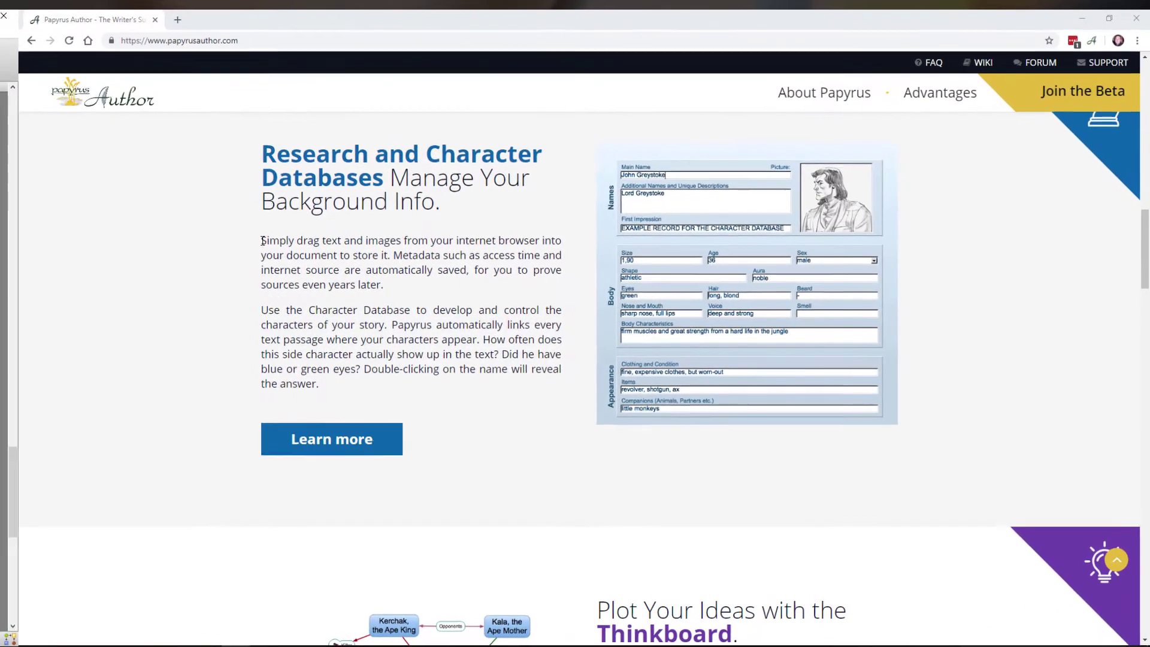
left_click_drag(261, 240, 384, 385)
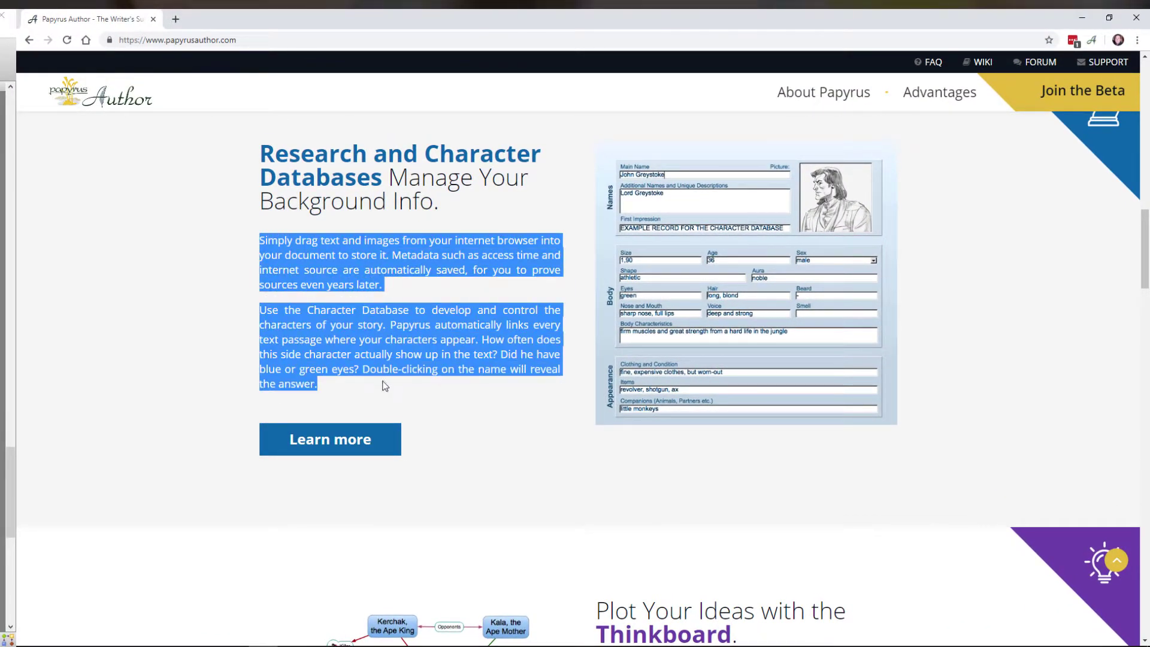
left_click_drag(305, 346, 46, 284)
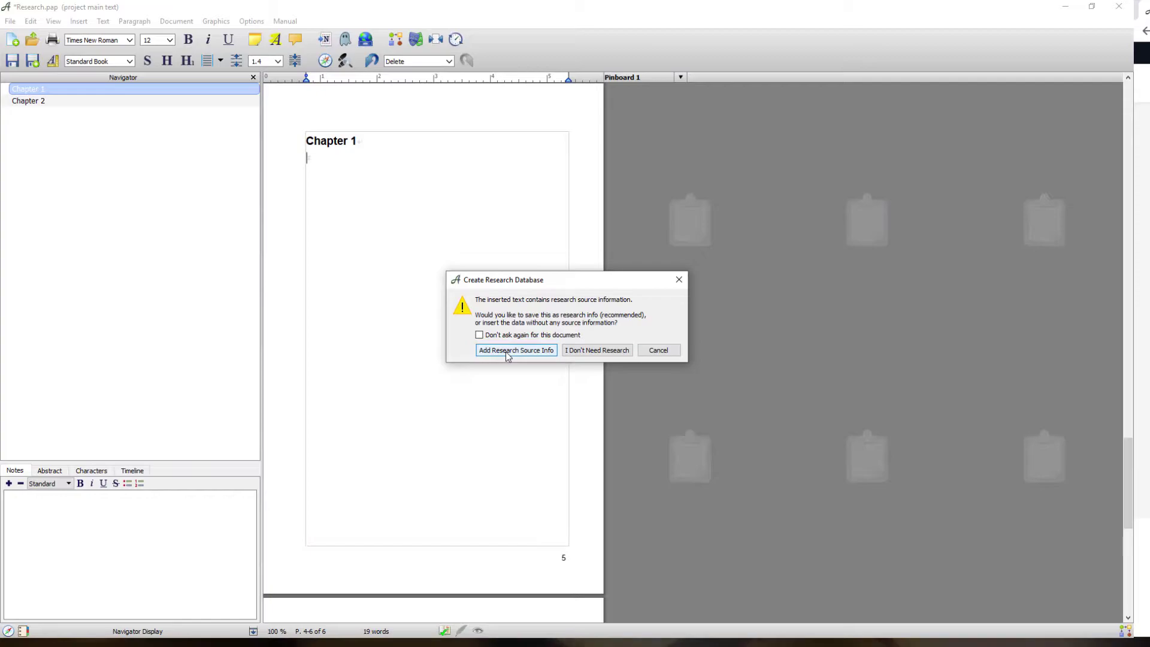
Keep the text with its source info, inspect its Research DB record, and return to Research.pap
left_click(506, 350)
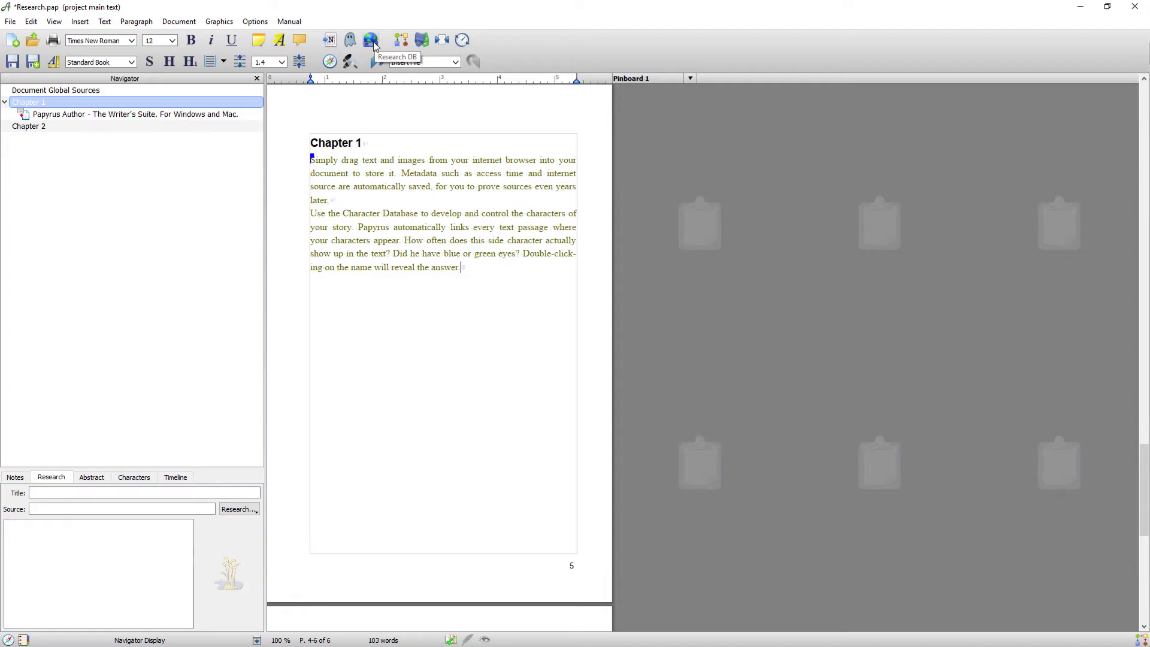
left_click(371, 41)
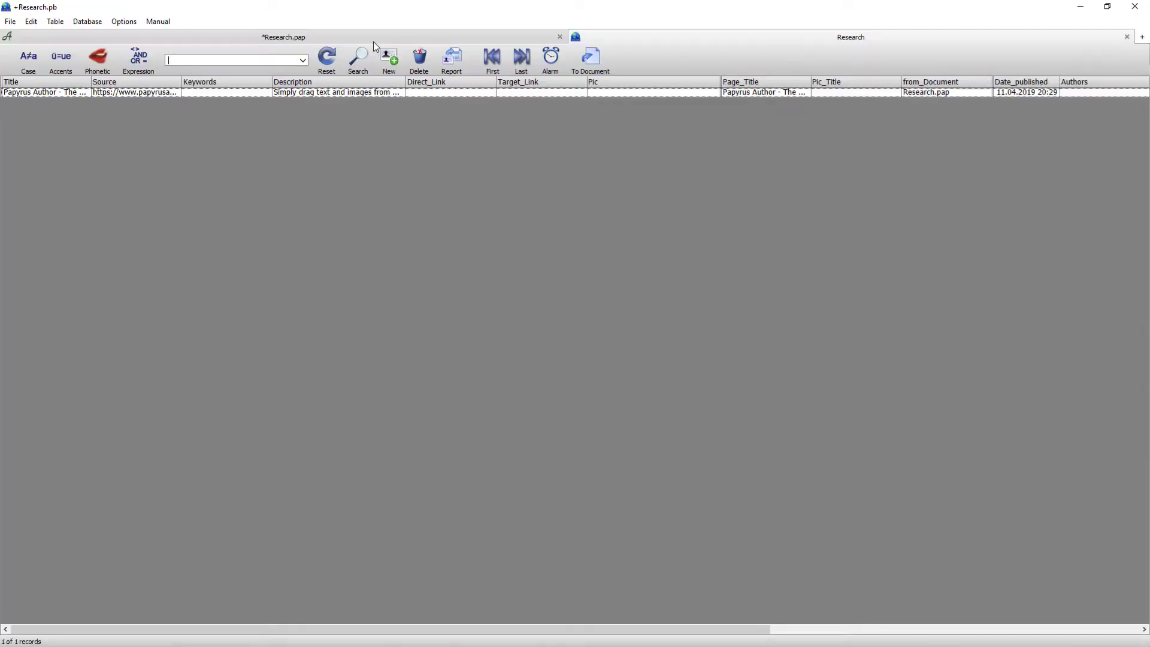
double_click(352, 93)
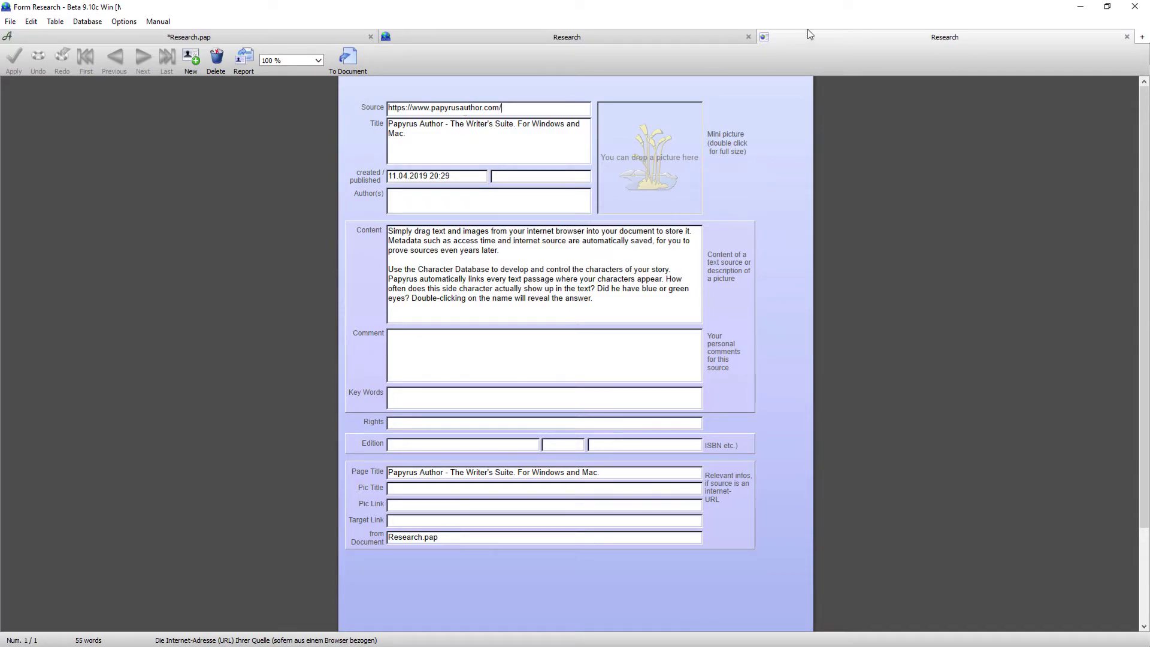
left_click(1126, 37)
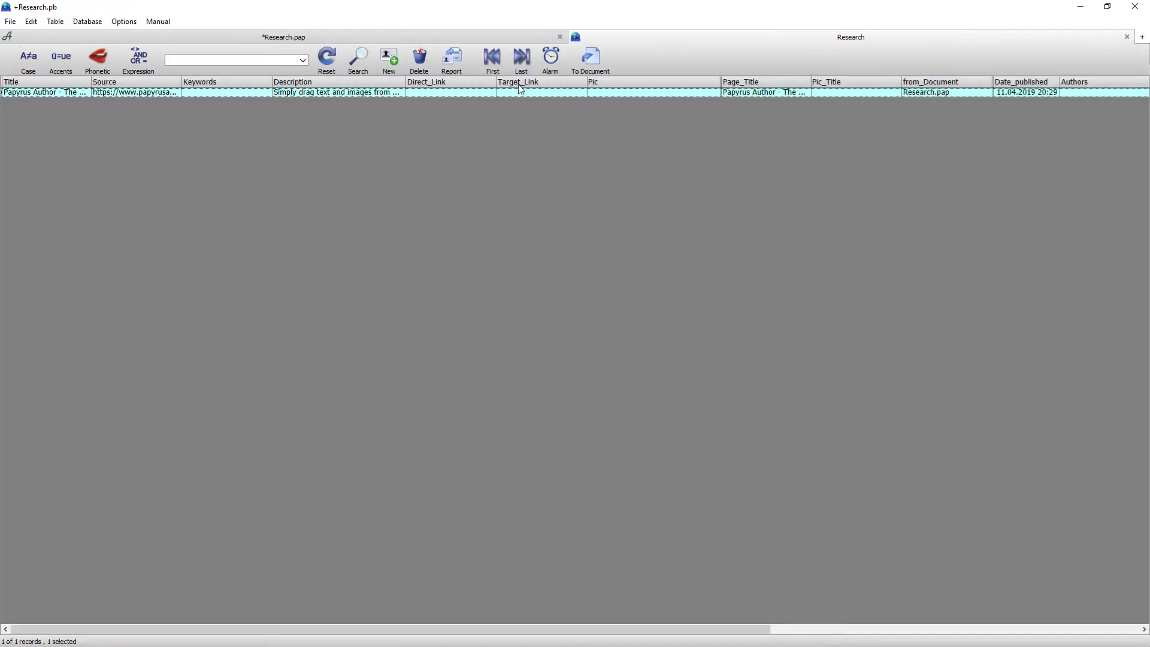
left_click(393, 40)
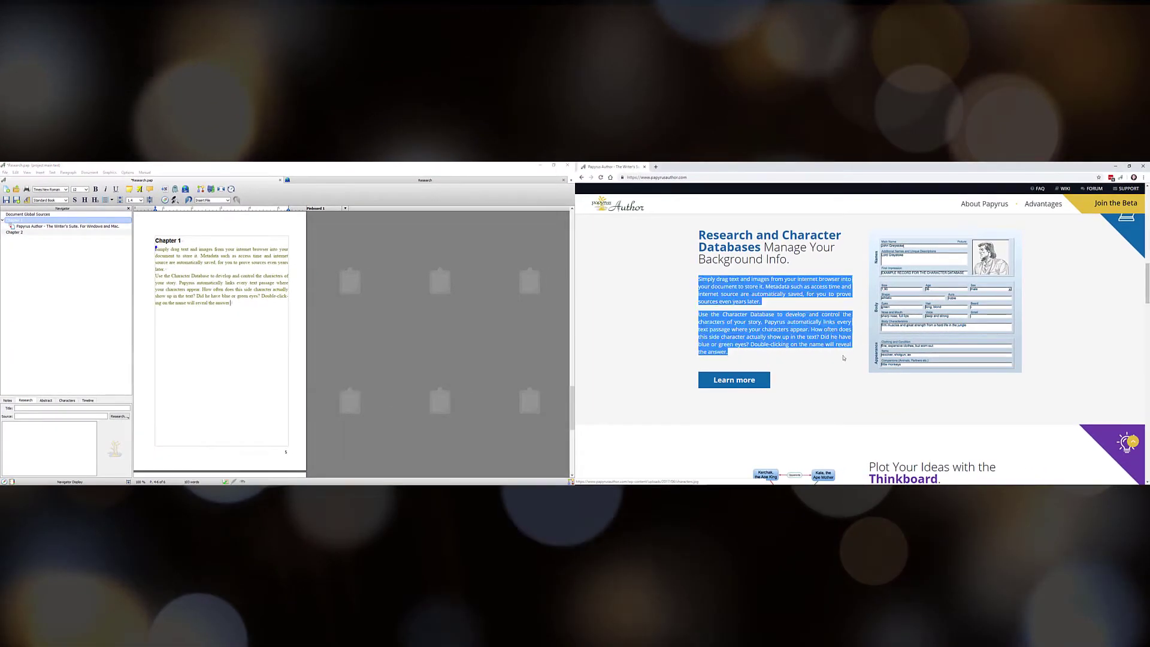
Drag the website's character database screenshot into Chapter 1 below the inserted text
left_click_drag(917, 365, 424, 409)
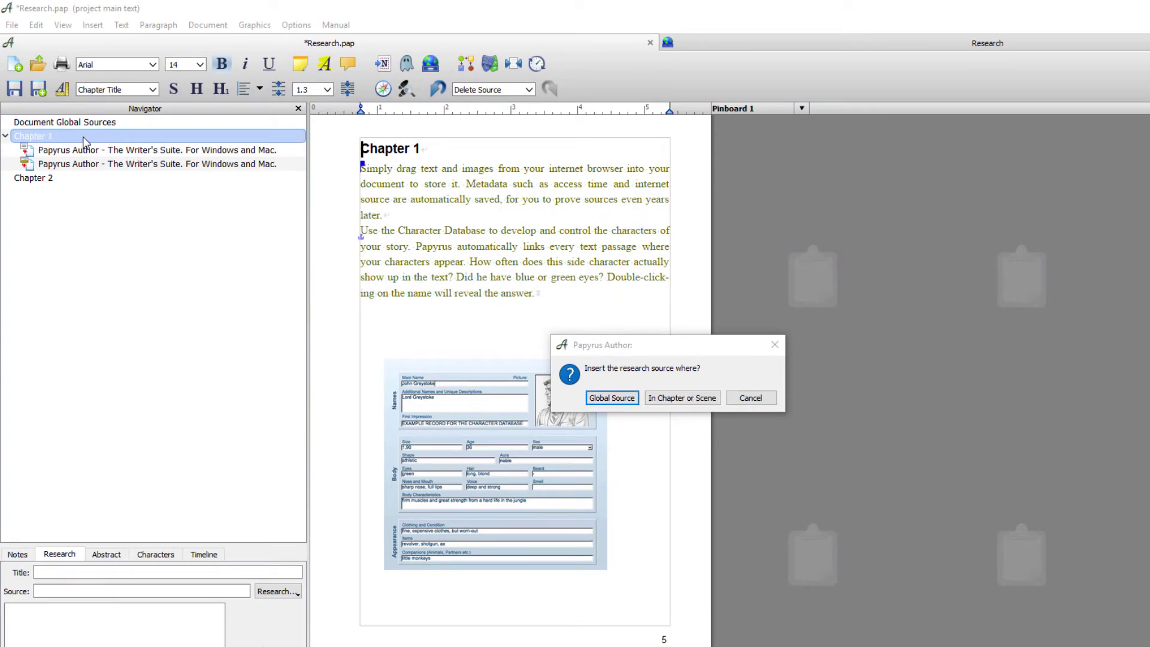
File the captured page under Chapter 1, Chapter 2 and as a global source, then select Chapter 1's first source
left_click(677, 398)
left_click(52, 194)
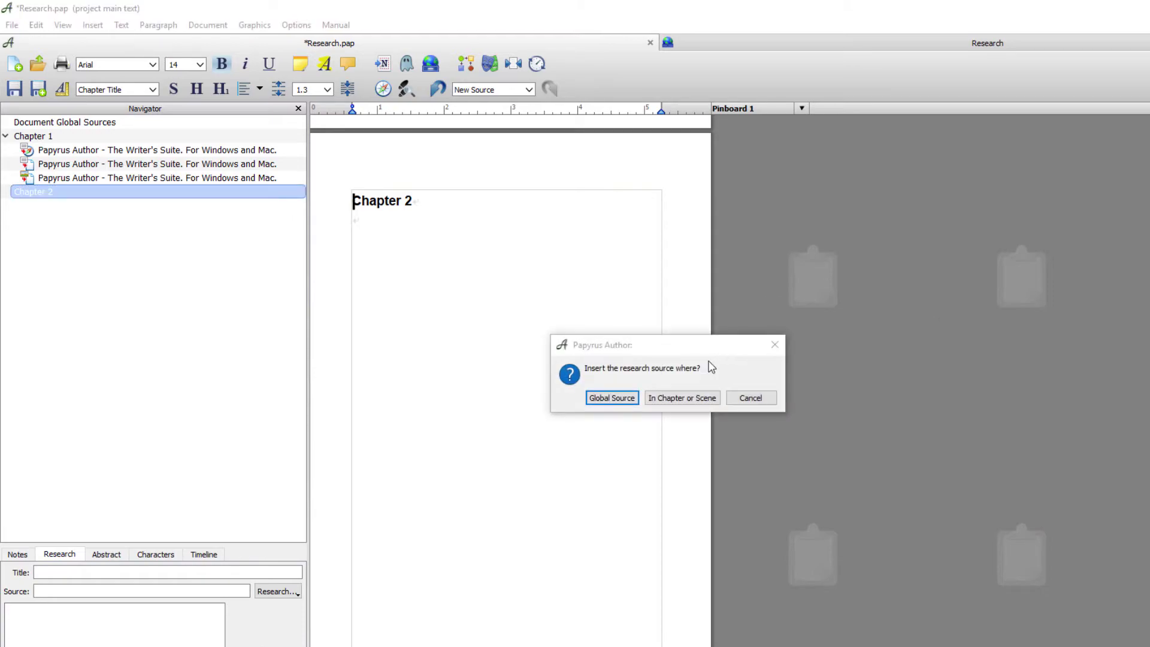
left_click(667, 403)
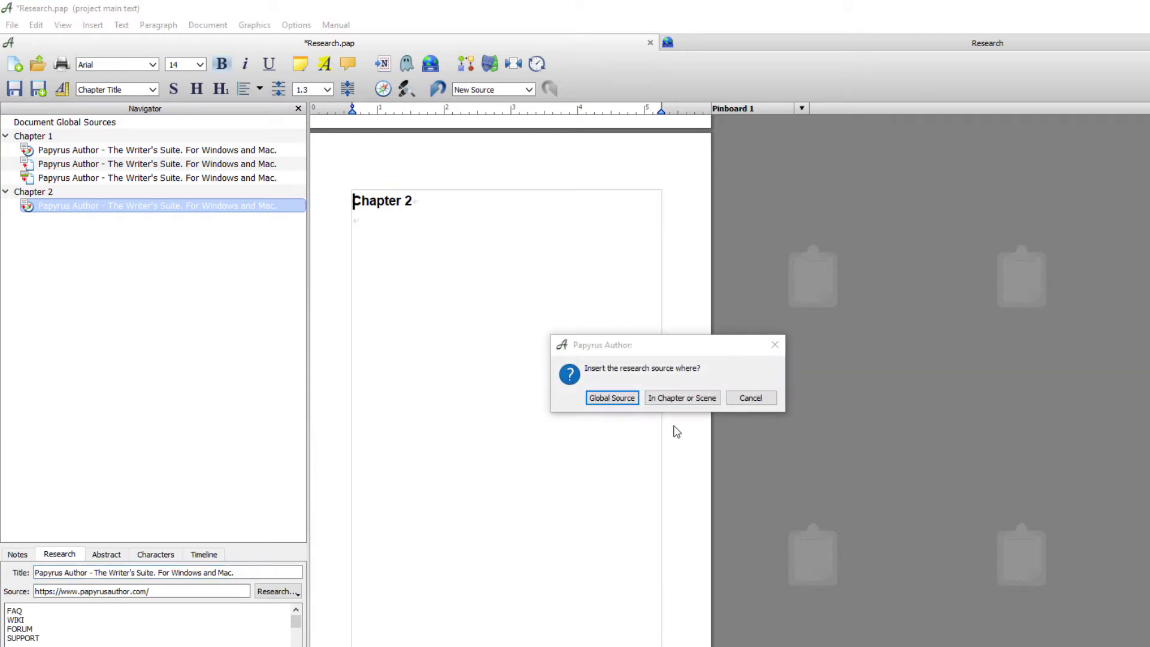
left_click(597, 398)
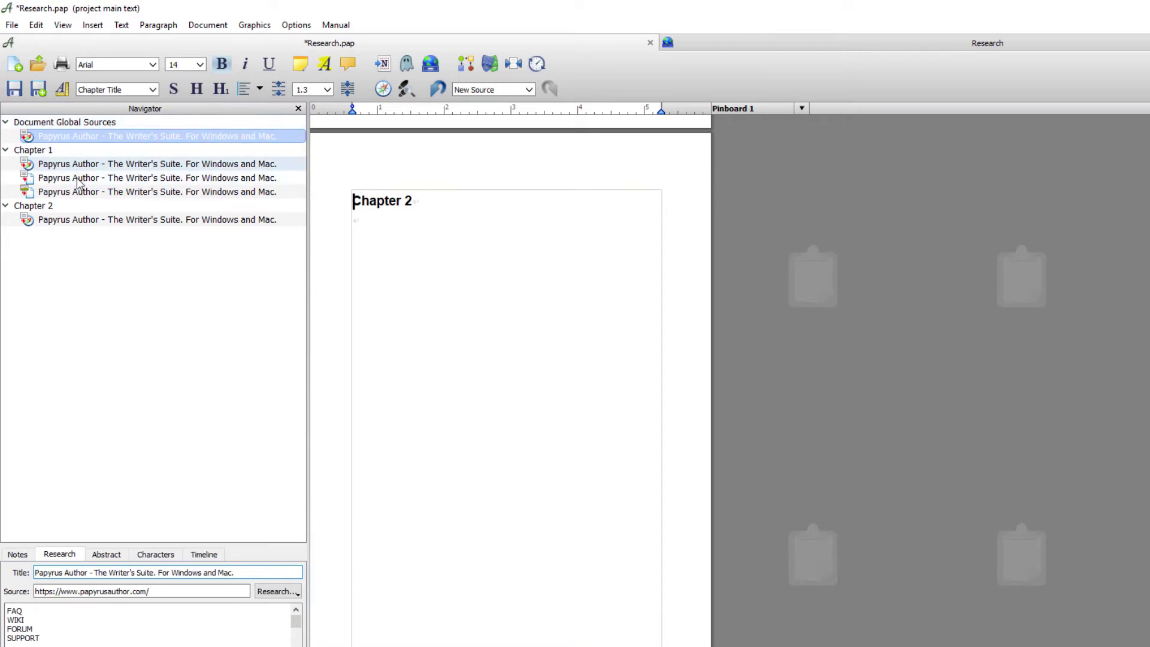
left_click(79, 168)
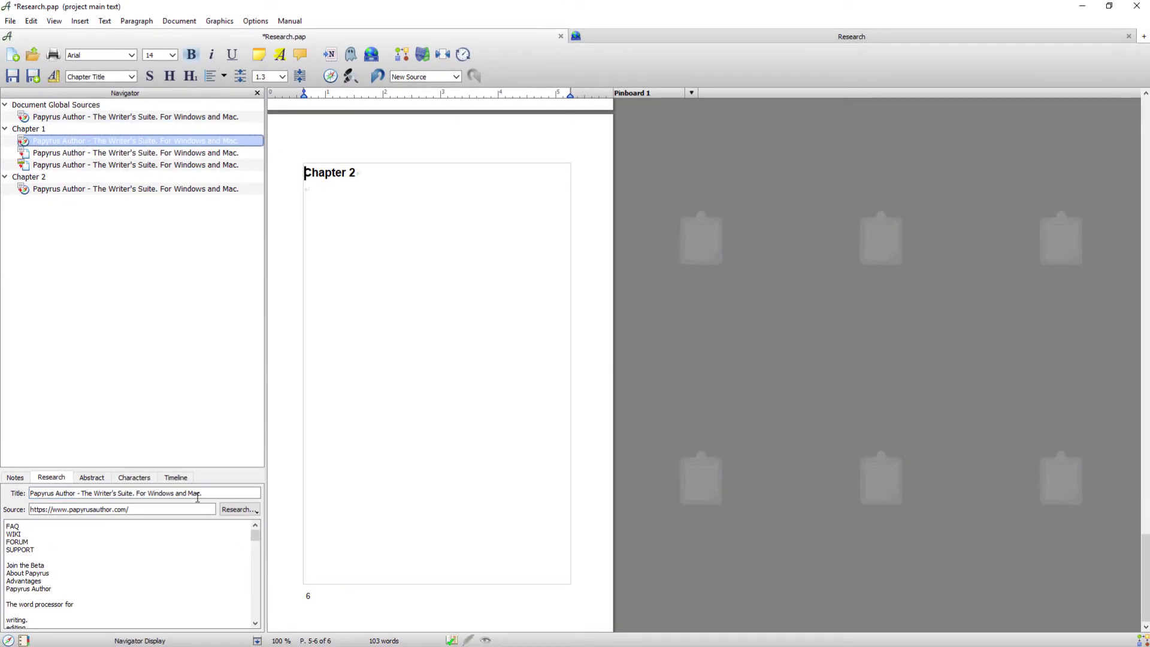
left_click(86, 189)
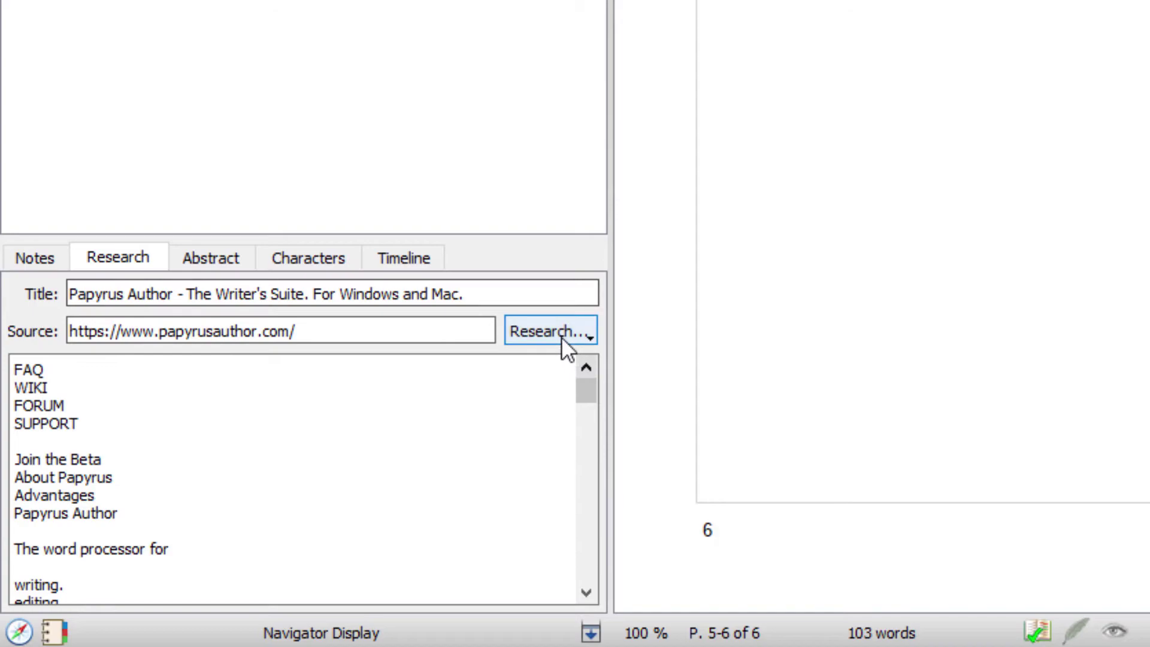
left_click(562, 339)
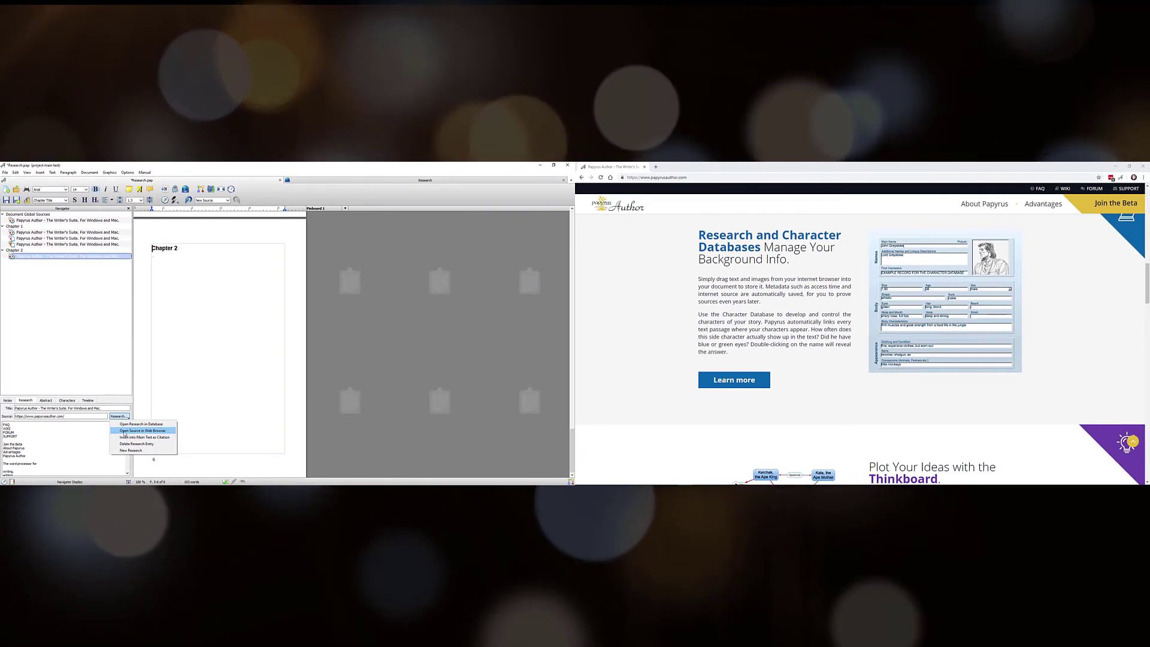
left_click(138, 430)
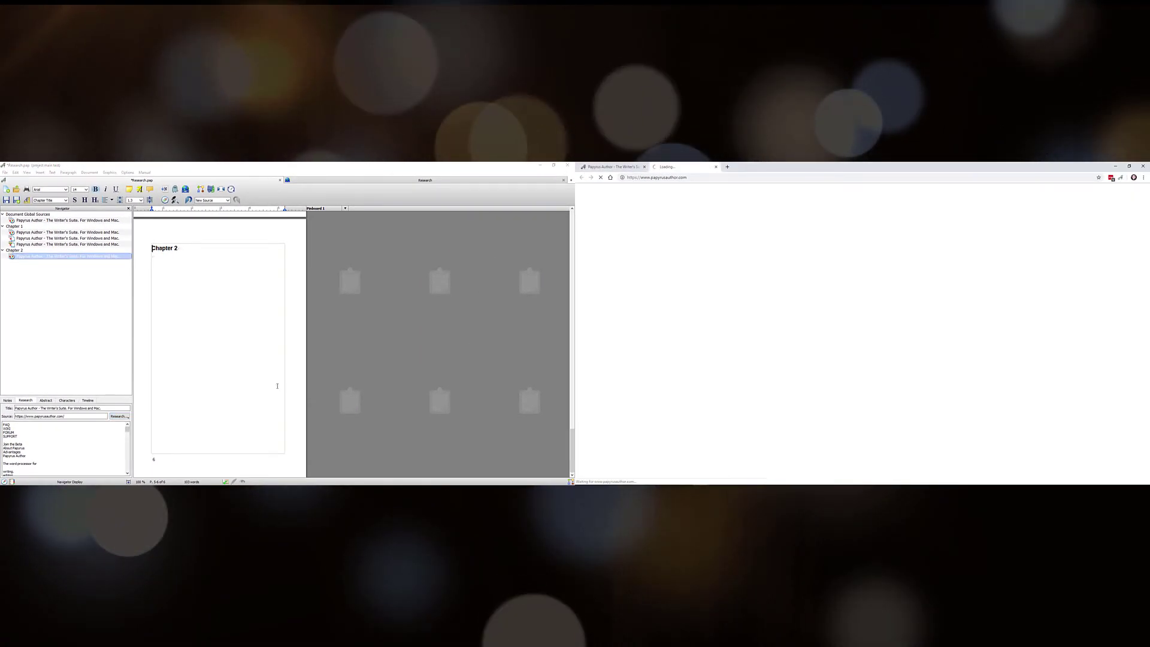